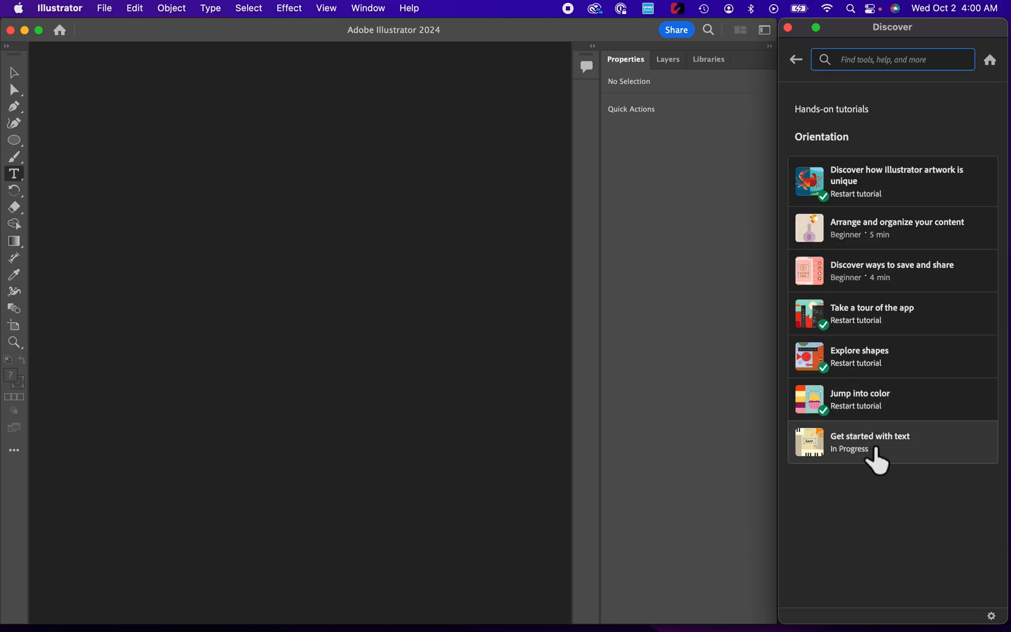
Step: Start the "Get started with text" tutorial and complete its first page by adding the point-type heading "Jazz Festival" near the poster's upper edge
click(875, 461)
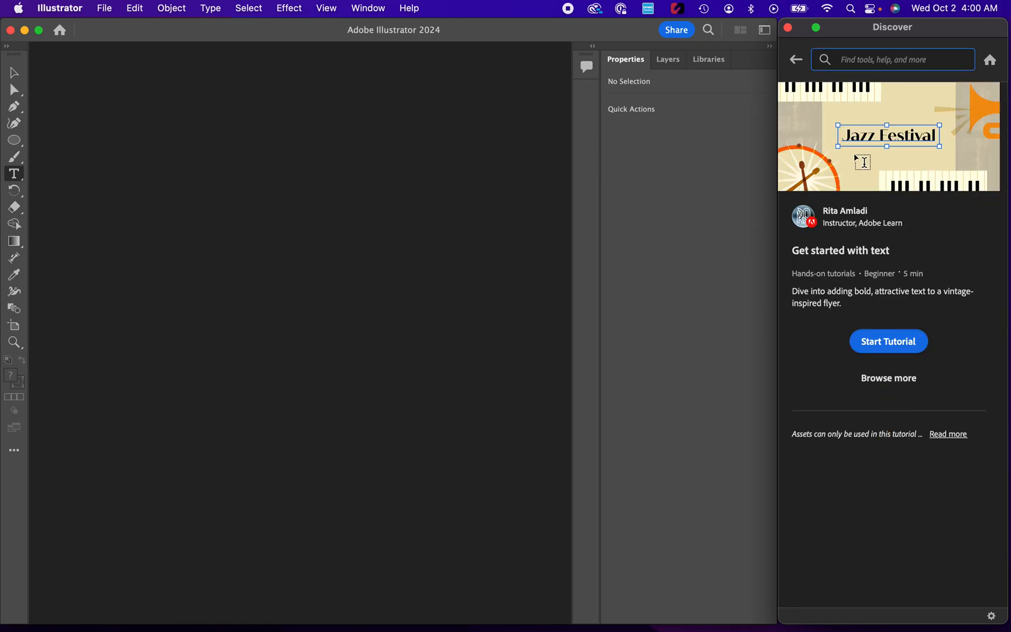
click(887, 344)
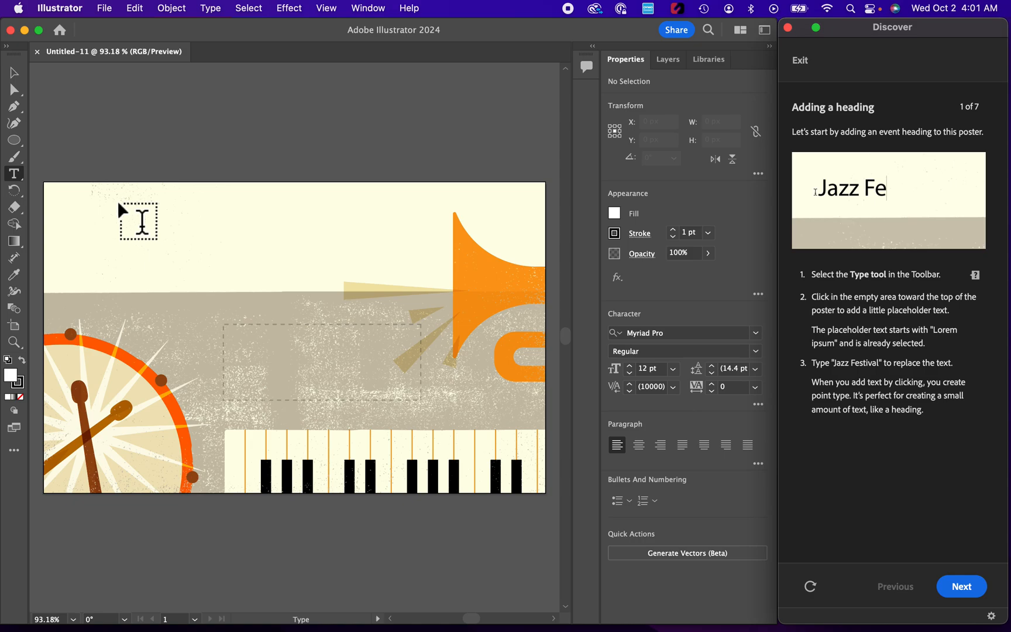
click(101, 198)
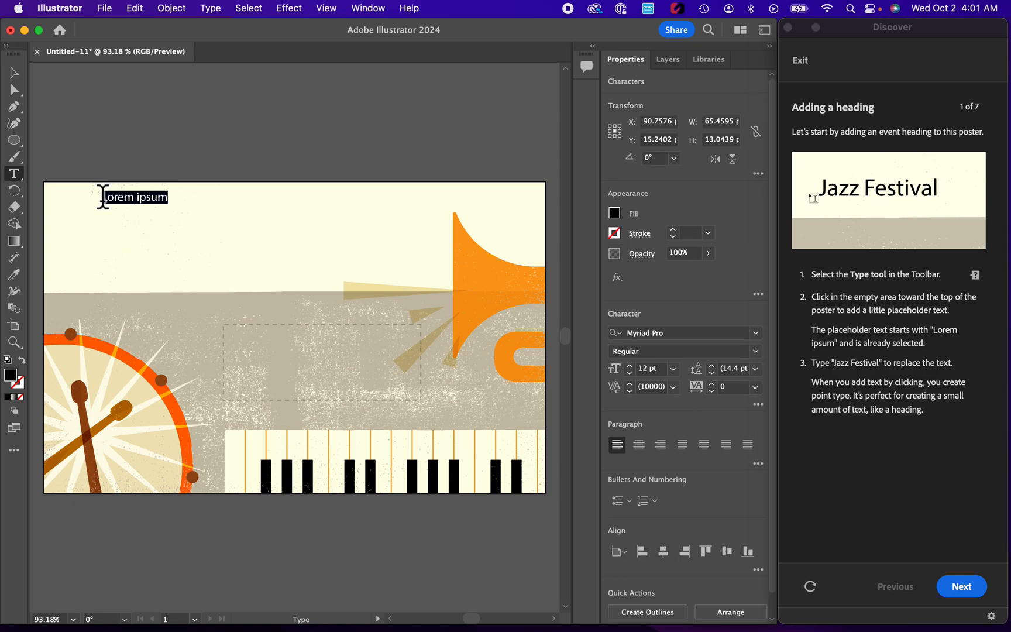
text(Jazz F)
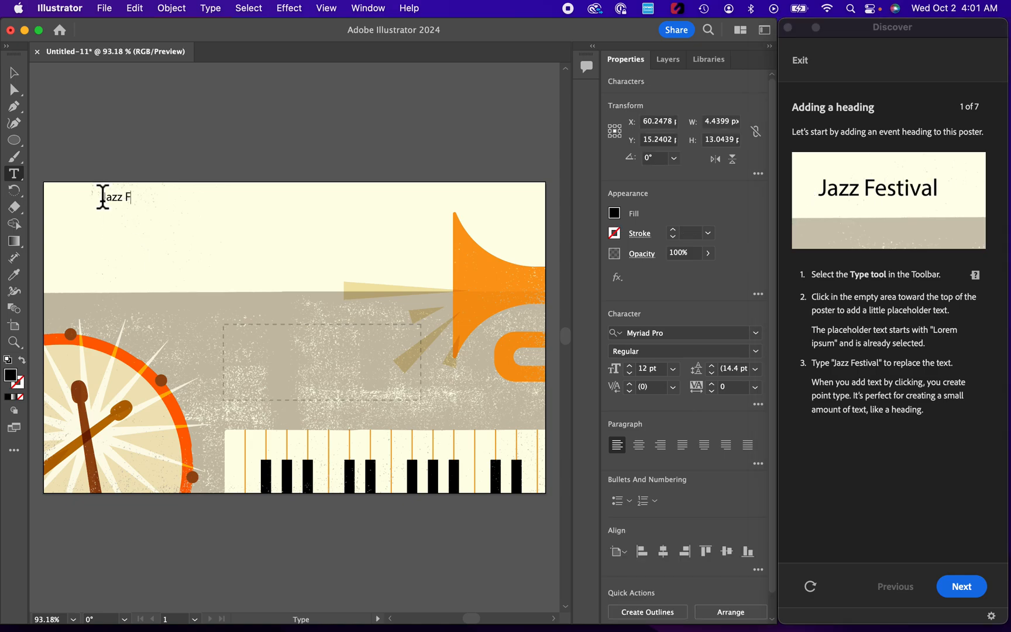
text(estival)
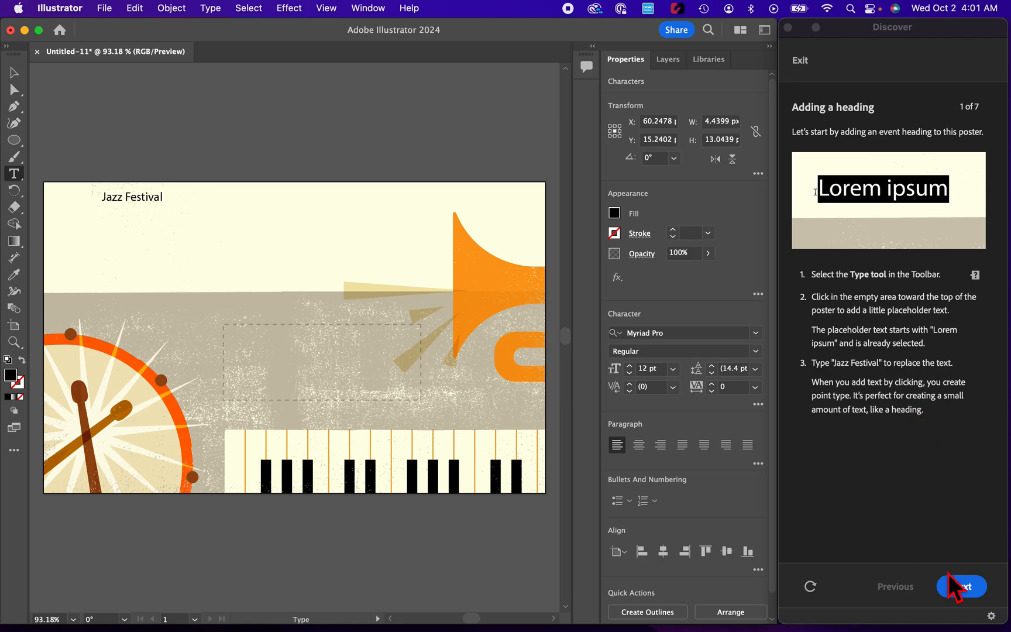
click(957, 588)
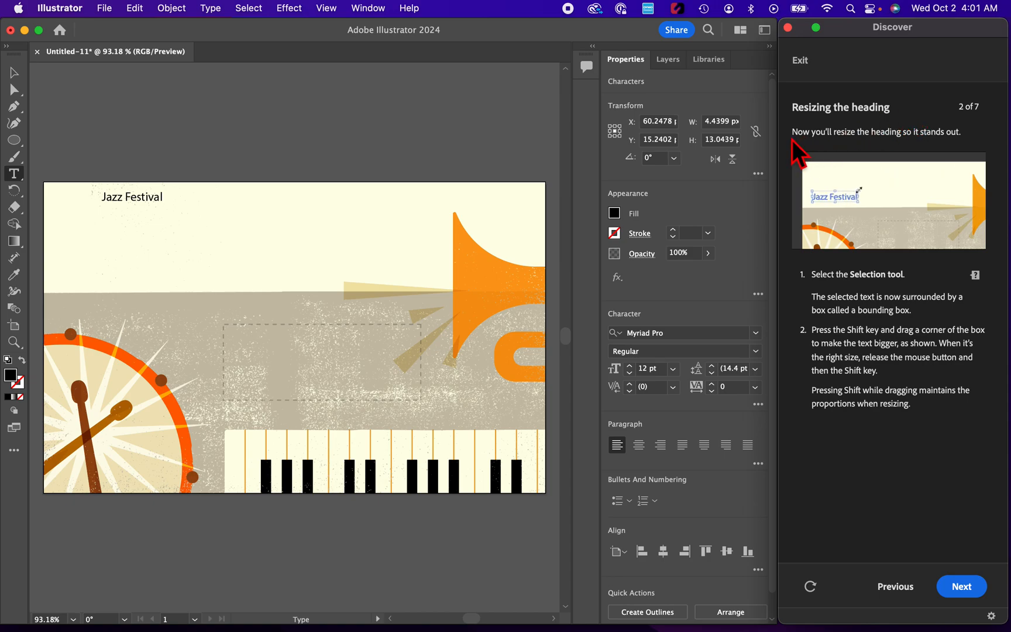
Step: Scale the Jazz Festival heading proportionally to about 330 px wide and advance the tutorial
click(18, 75)
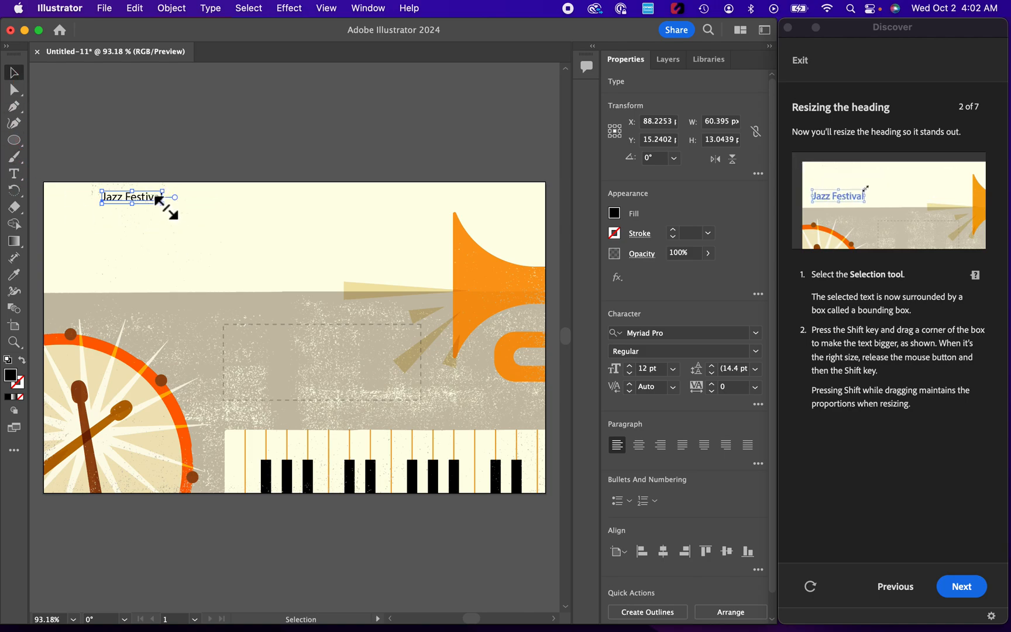
drag(165, 205, 435, 319)
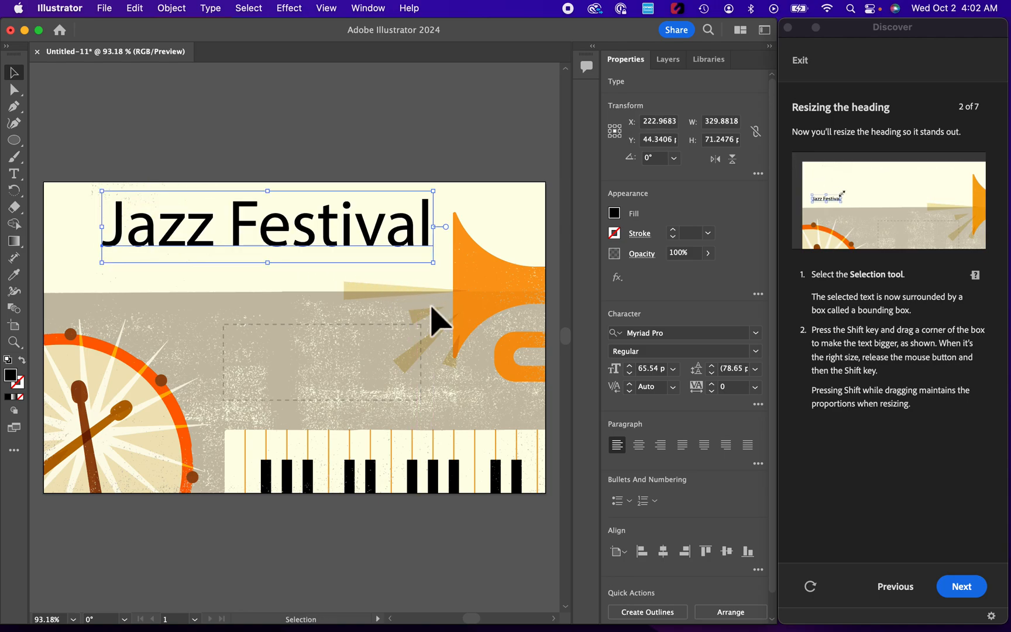
click(959, 587)
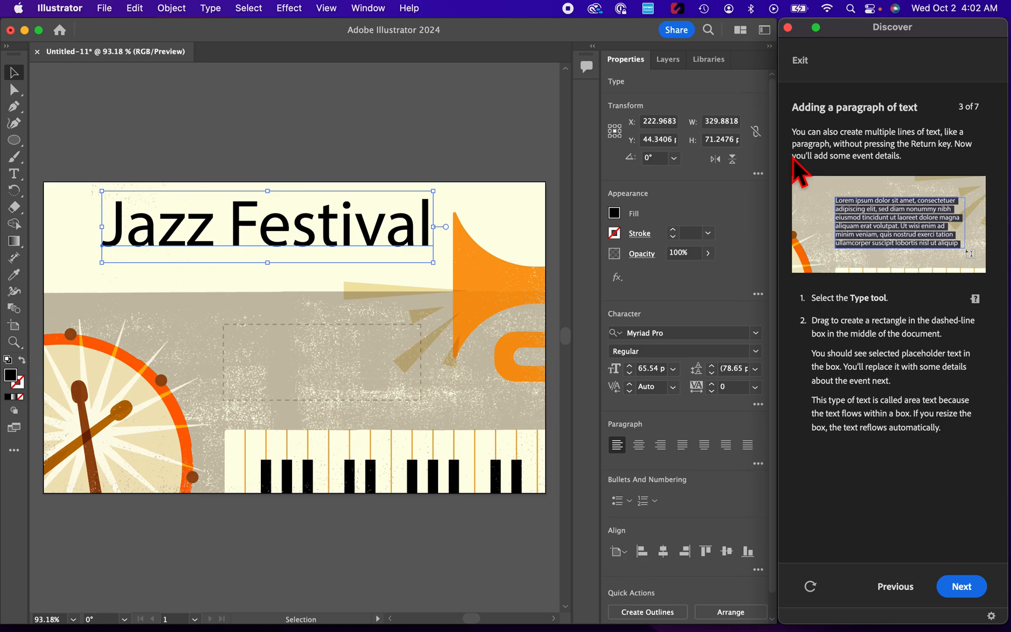
Step: Create an area text box about 198 by 73 px over the dashed frame mid-poster and advance the tutorial
click(18, 176)
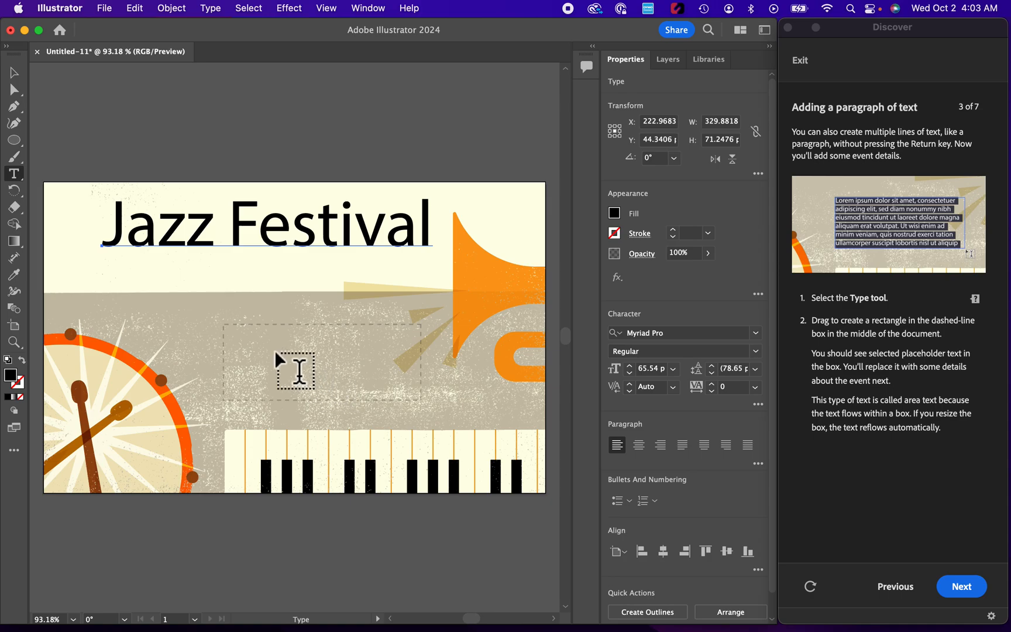
drag(223, 325, 422, 401)
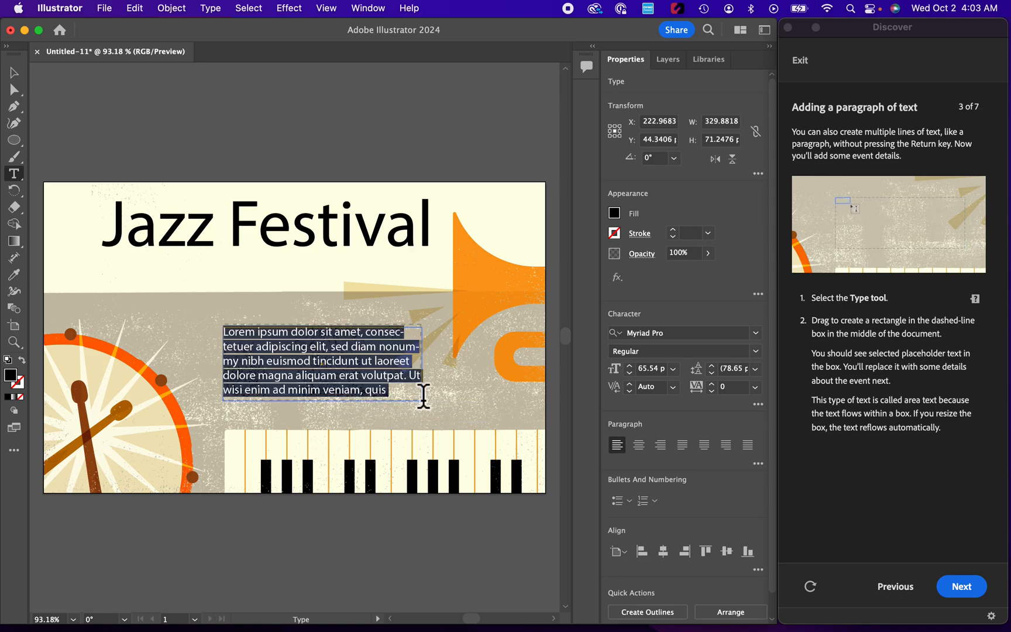
click(964, 584)
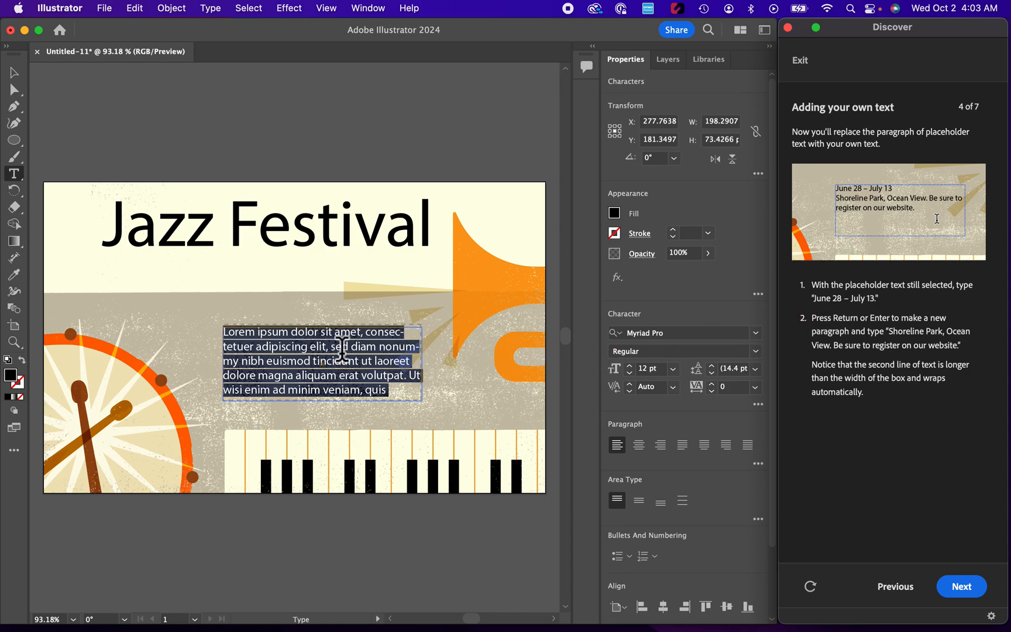
Step: Replace the placeholder paragraph with the lines "June 28 - July 13" and "Shoreline Park, Ocean View"
click(317, 347)
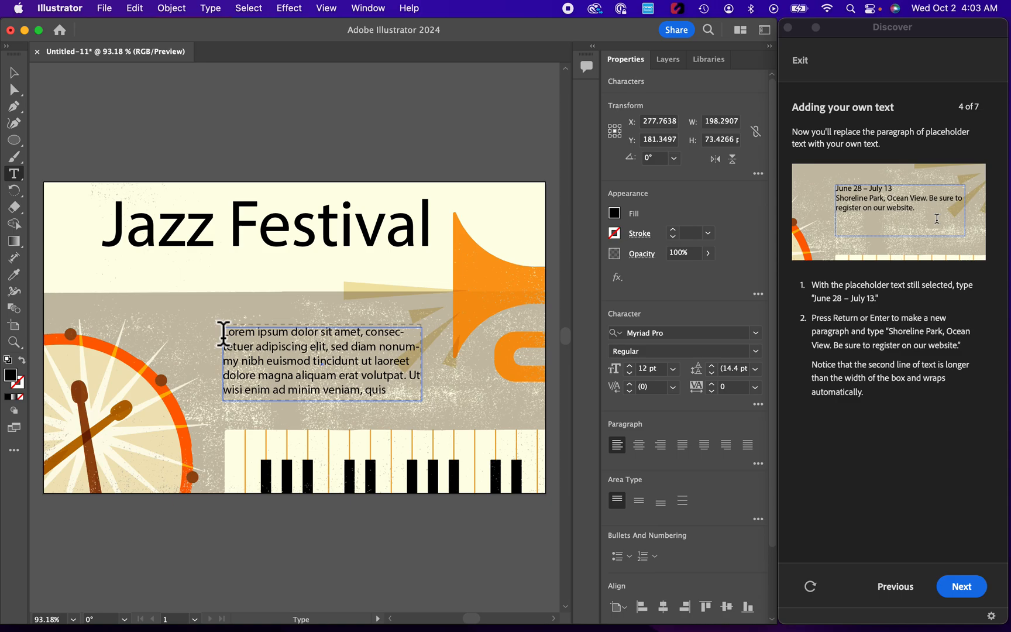
drag(223, 334, 388, 400)
text(June 28)
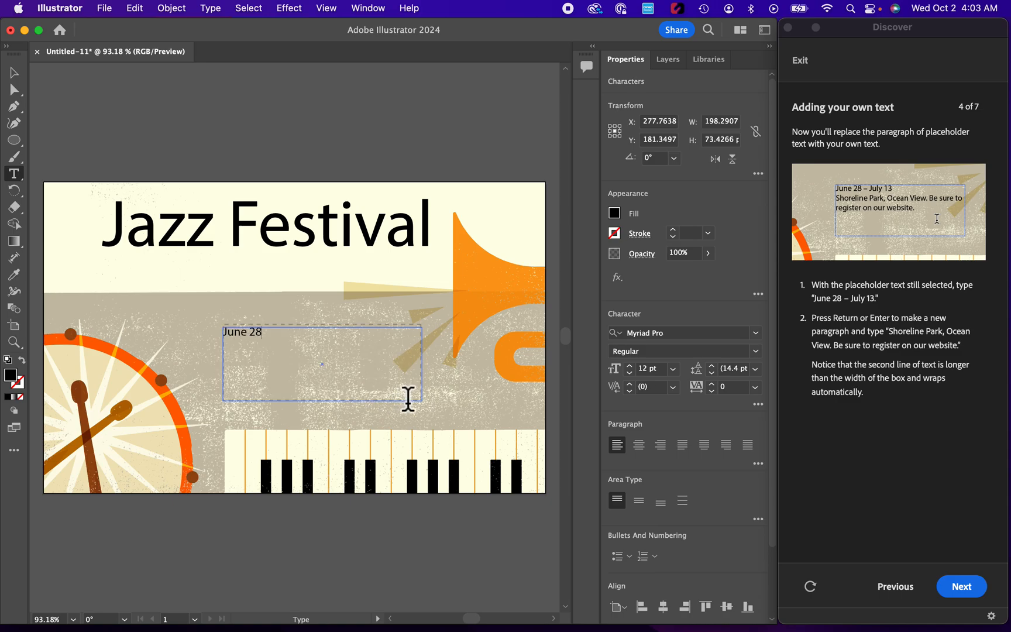
text( - July)
text(oreline)
text( Park)
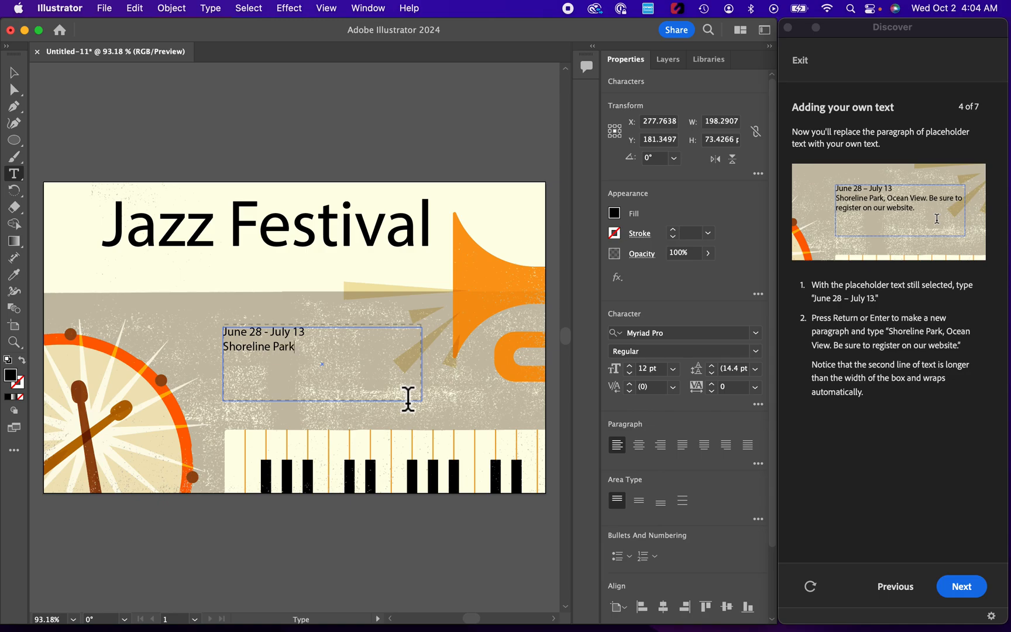
text(, Ocean View)
Step: Add a third line reading "Be sure to register on our website." to the event details and advance the tutorial
key(Return)
text(Be sure to regi)
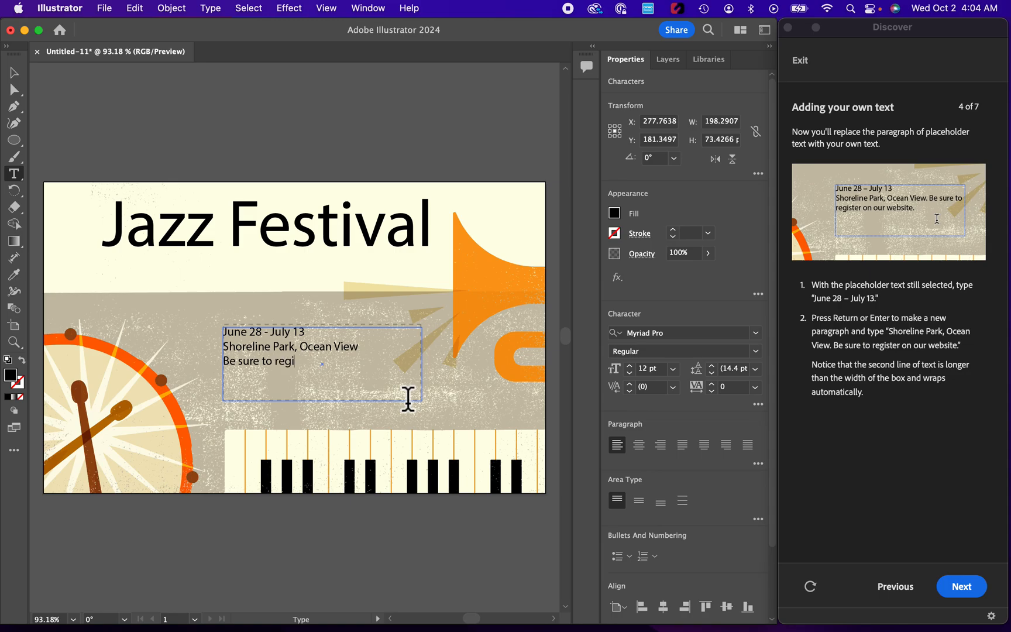
text(ster on our website.)
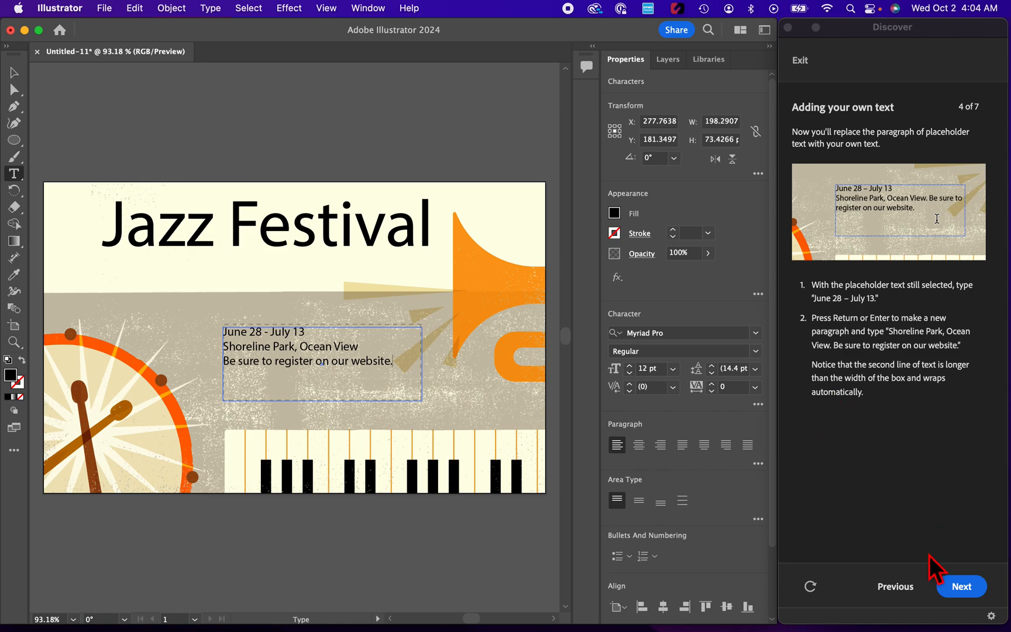
click(961, 587)
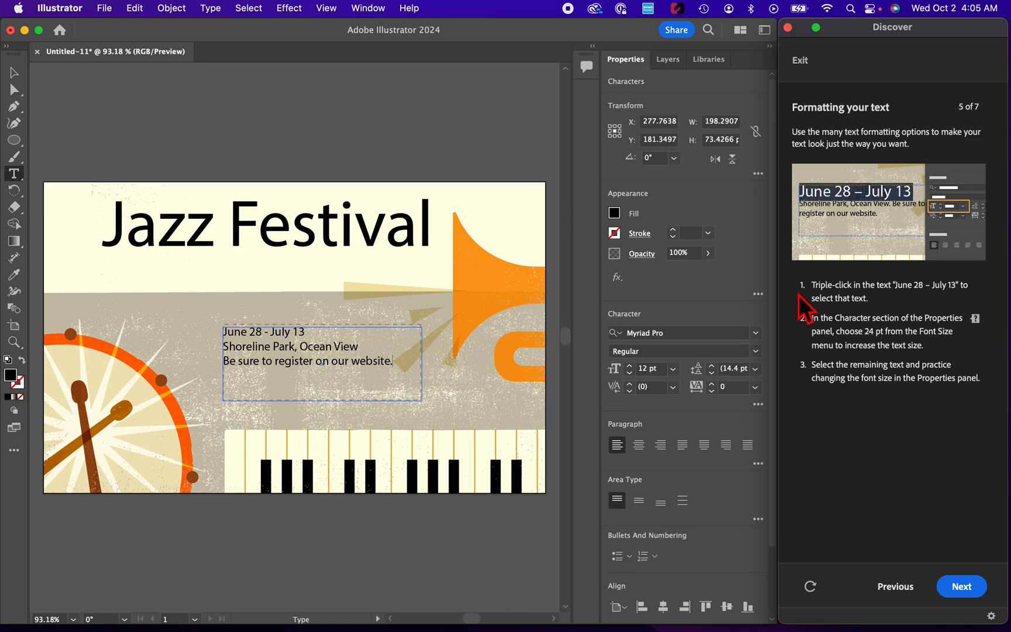
Step: Set the font size of the "June 28 - July 13" line to 24 pt
click(241, 345)
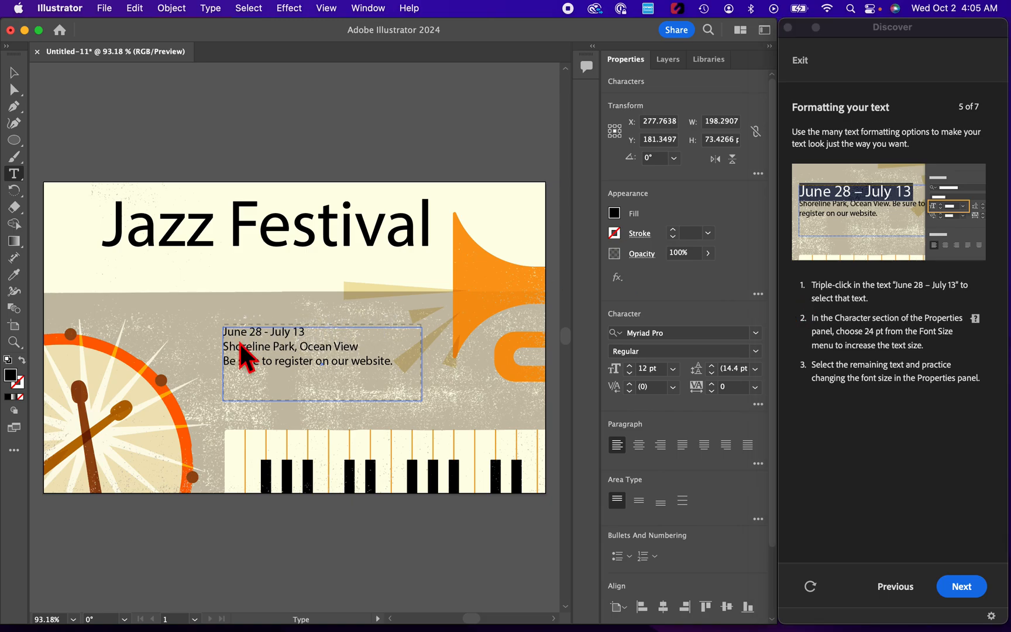
triple_click(241, 344)
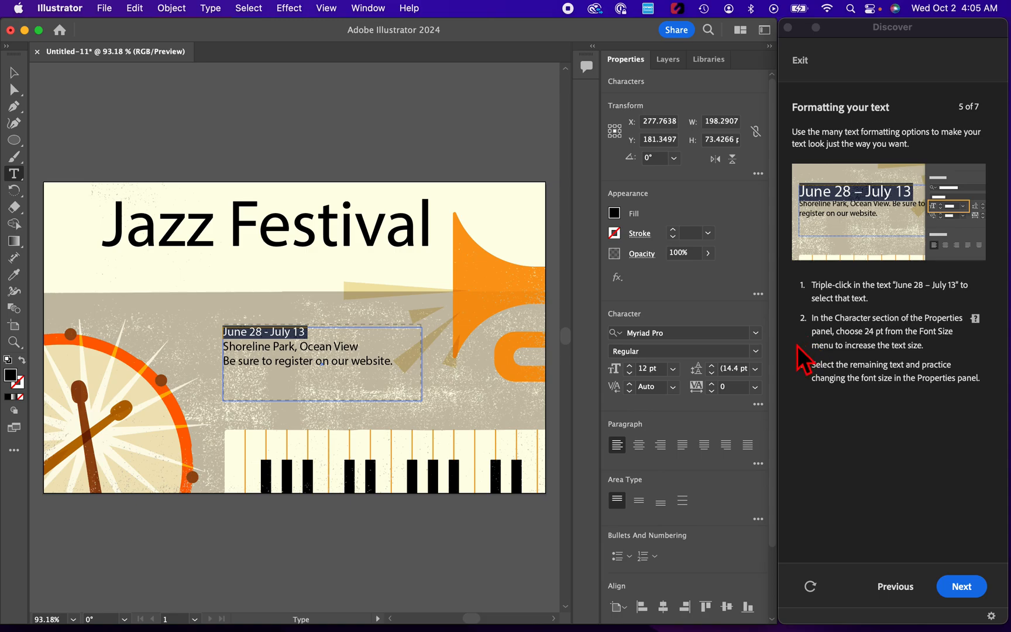
click(673, 368)
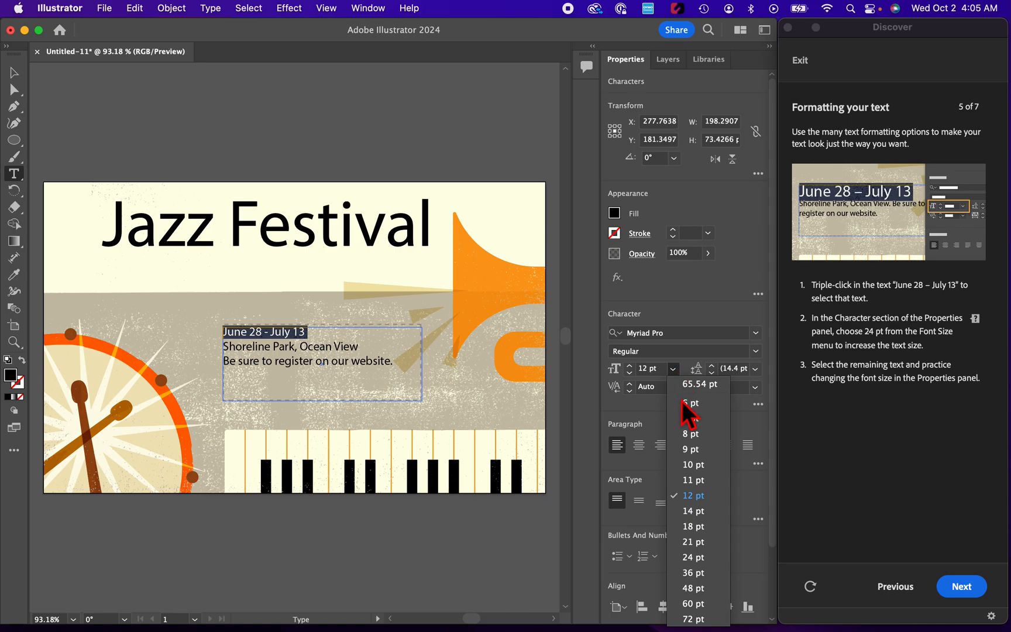
click(694, 558)
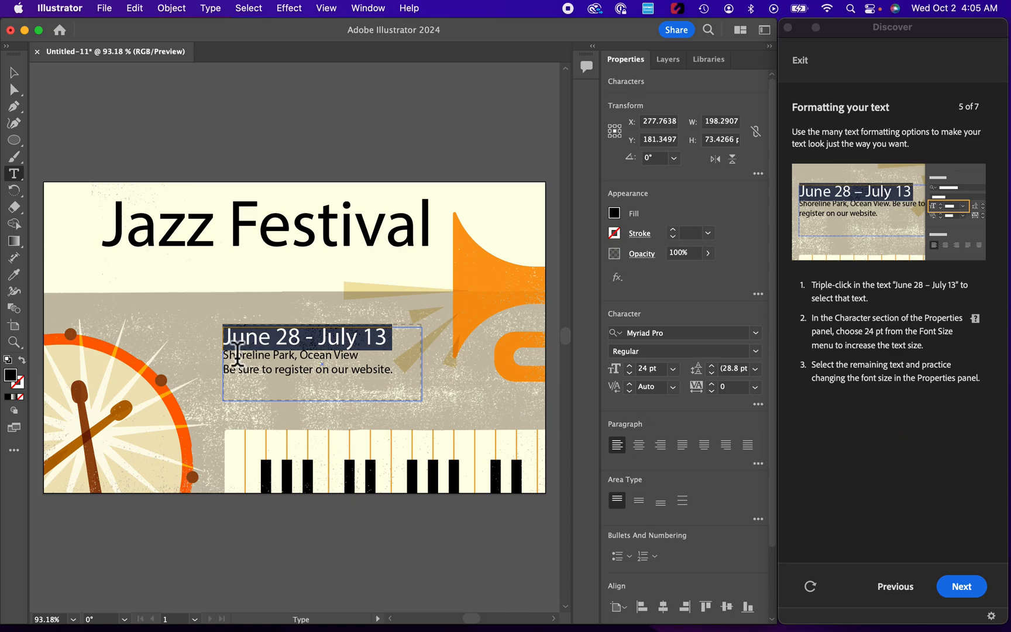
Step: Set the font size of the location and registration lines to 14 pt and advance the tutorial
drag(225, 355, 400, 369)
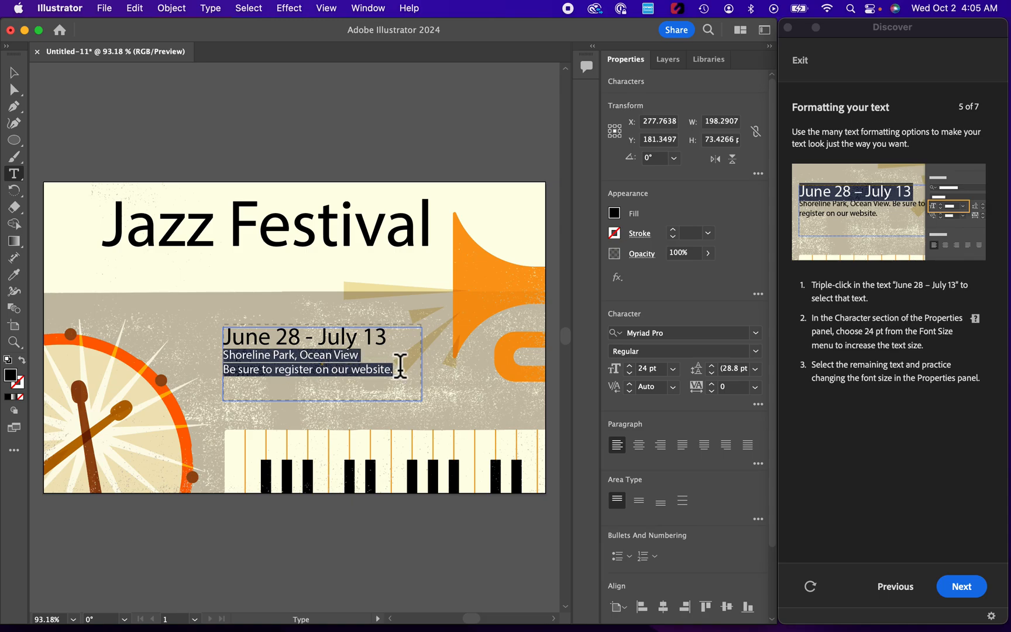
click(672, 368)
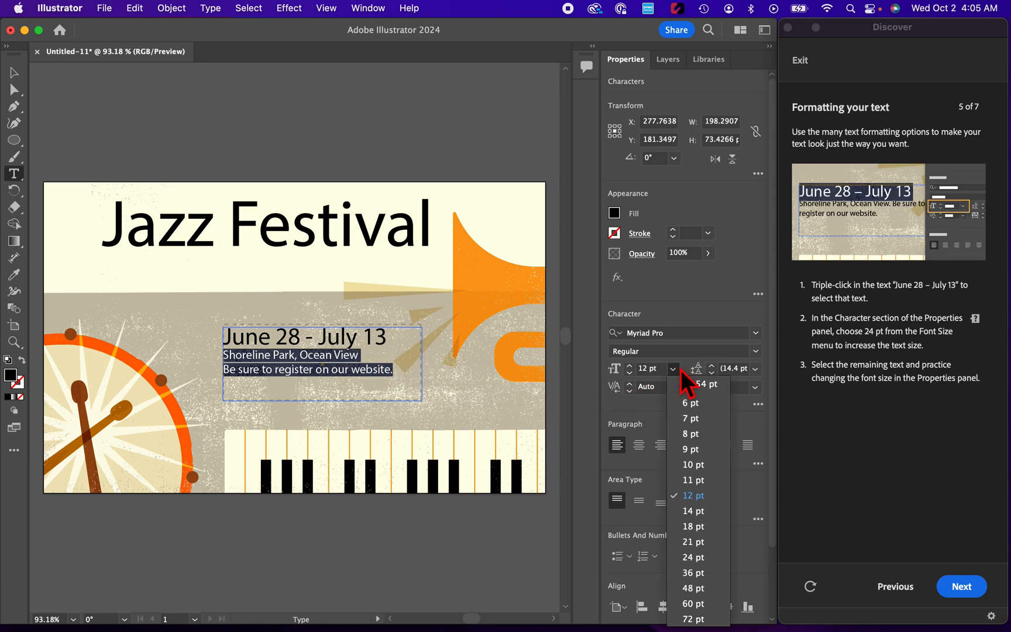
click(697, 515)
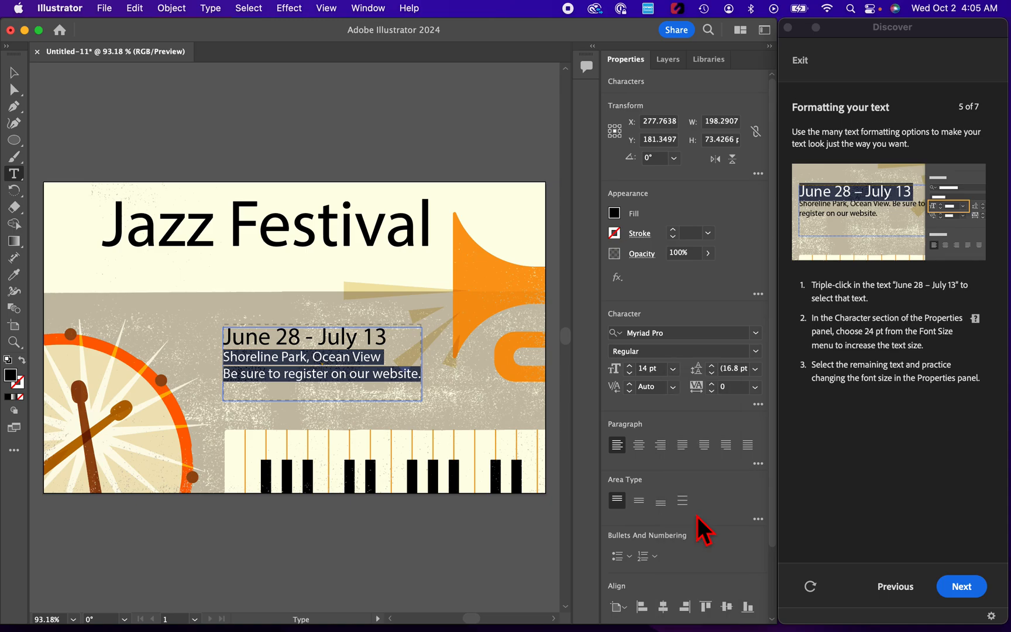
click(959, 585)
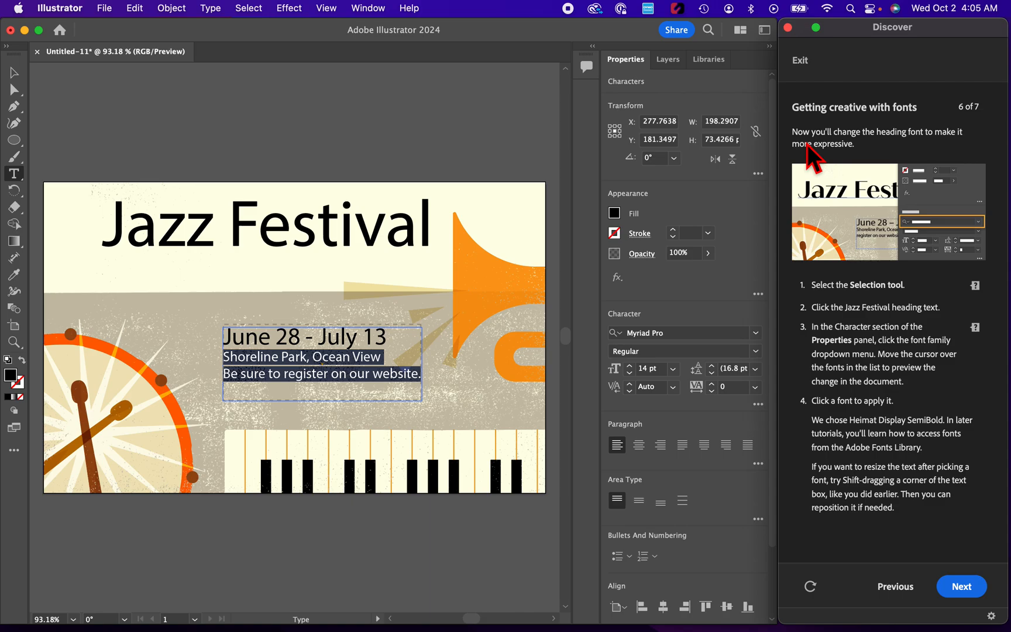
Step: Change the Jazz Festival heading's font family to Markazi Text and advance the tutorial
click(21, 78)
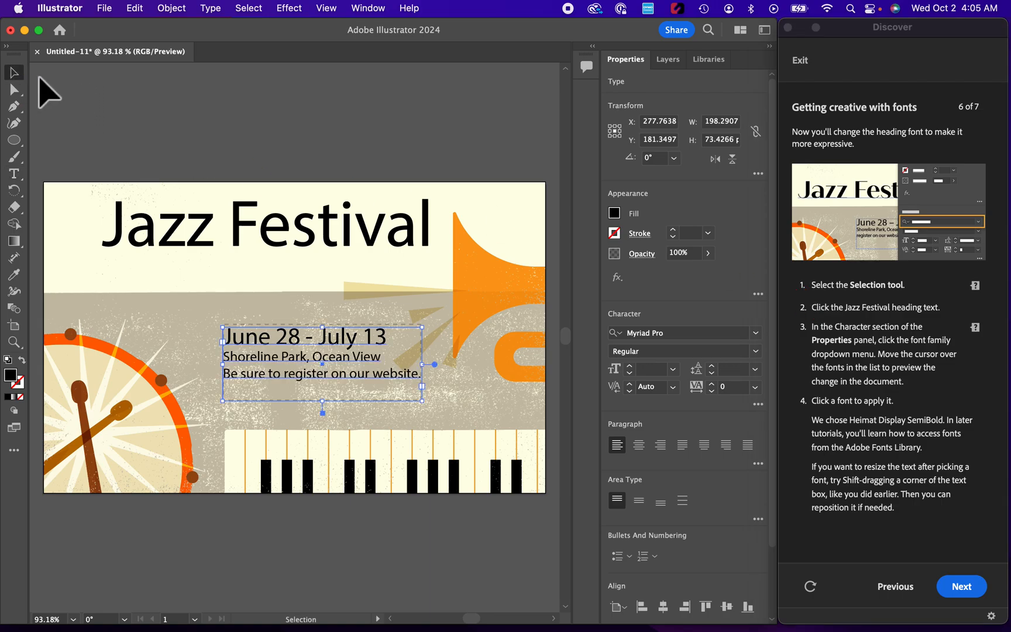
click(239, 232)
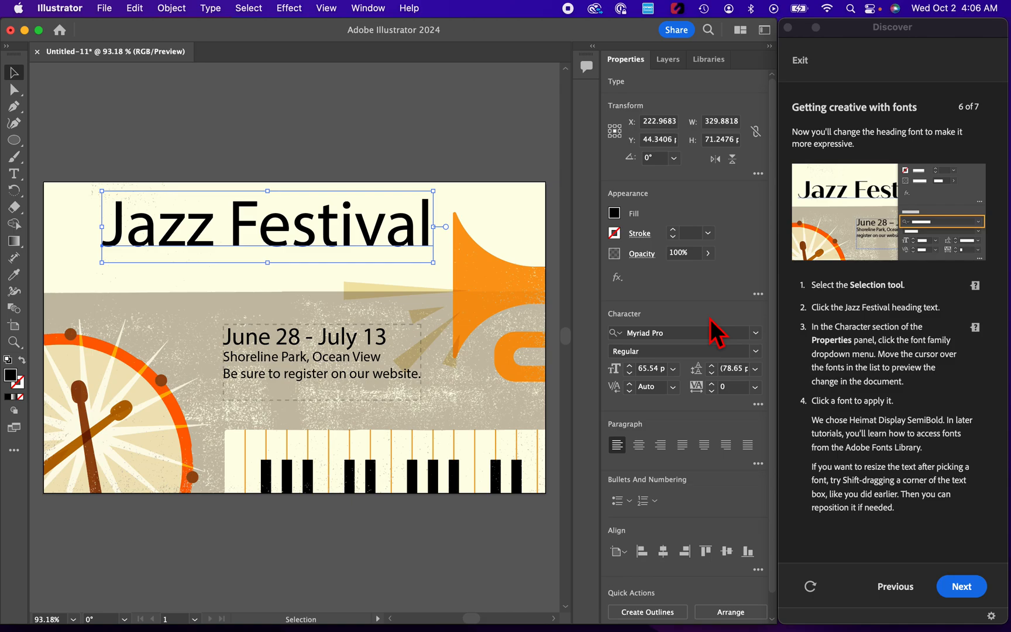
click(758, 334)
scroll(709, 478, down, 10)
scroll(710, 486, down, 20)
scroll(711, 486, down, 5)
scroll(712, 488, up, 15)
scroll(711, 487, down, 10)
scroll(711, 485, up, 8)
scroll(708, 477, up, 6)
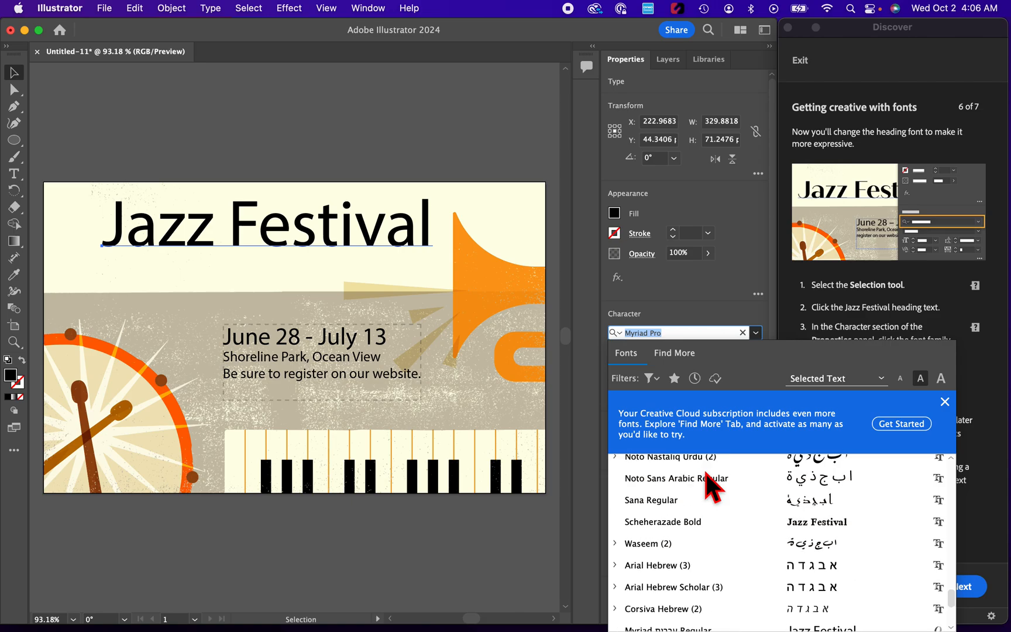
scroll(711, 488, up, 5)
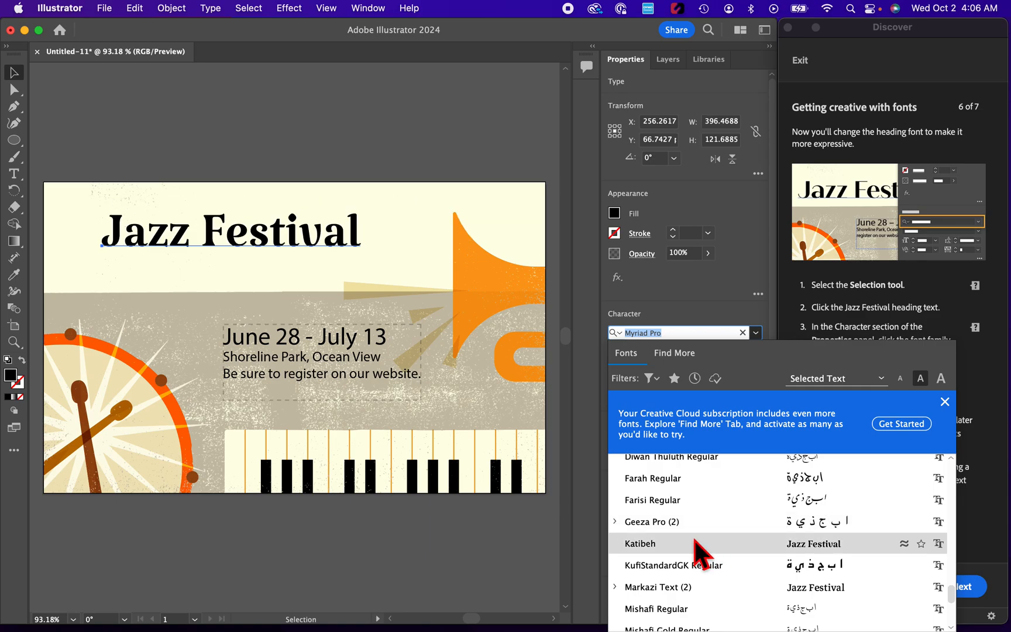
click(691, 594)
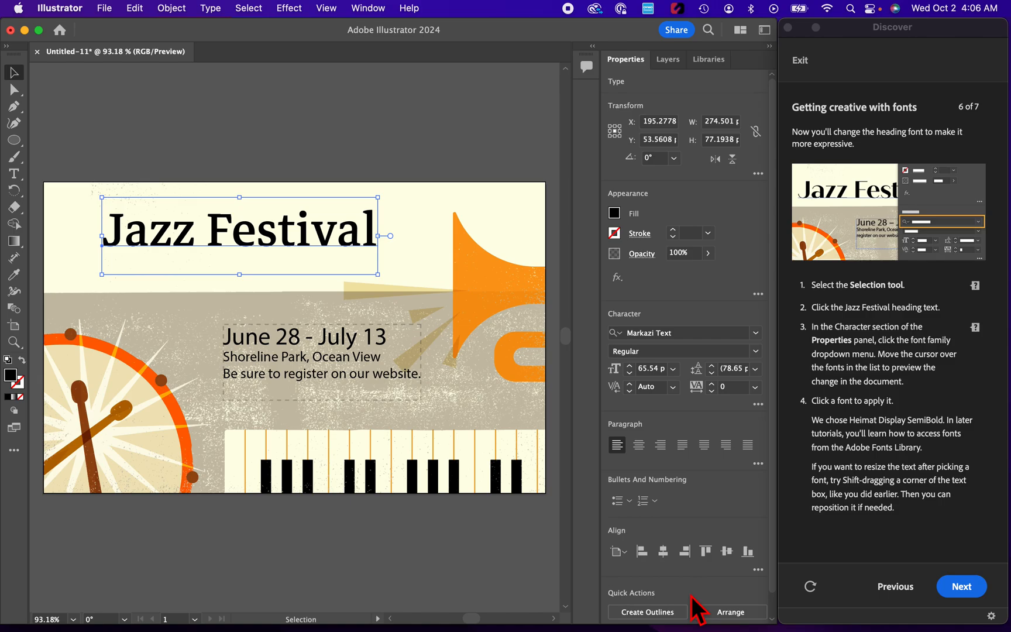
click(970, 586)
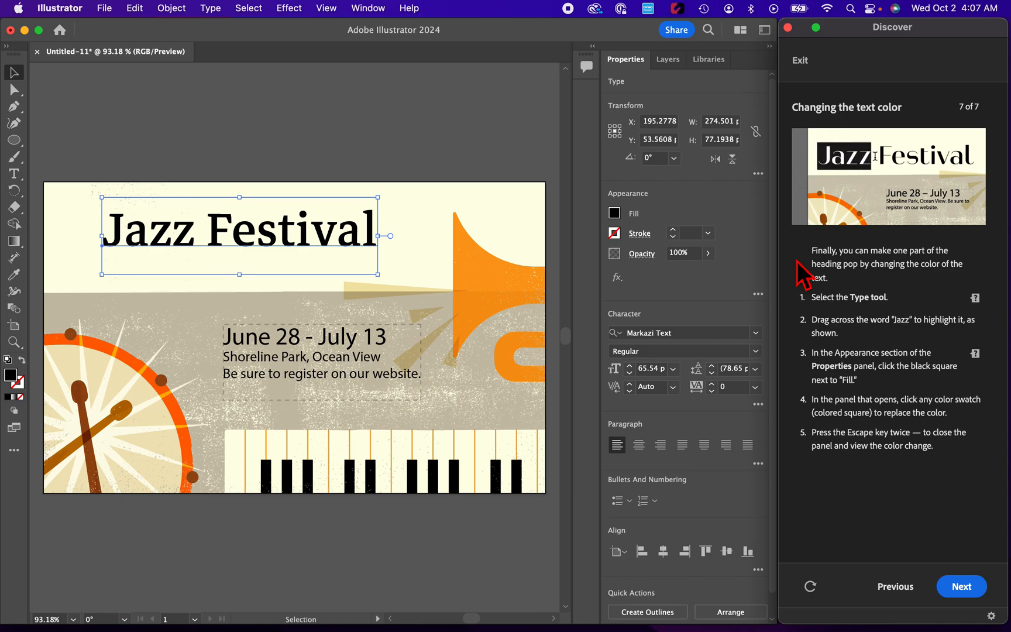
Step: Recolor only the word "Jazz" in the heading with an orange-red fill swatch, deselect the text and finish the tutorial
click(16, 175)
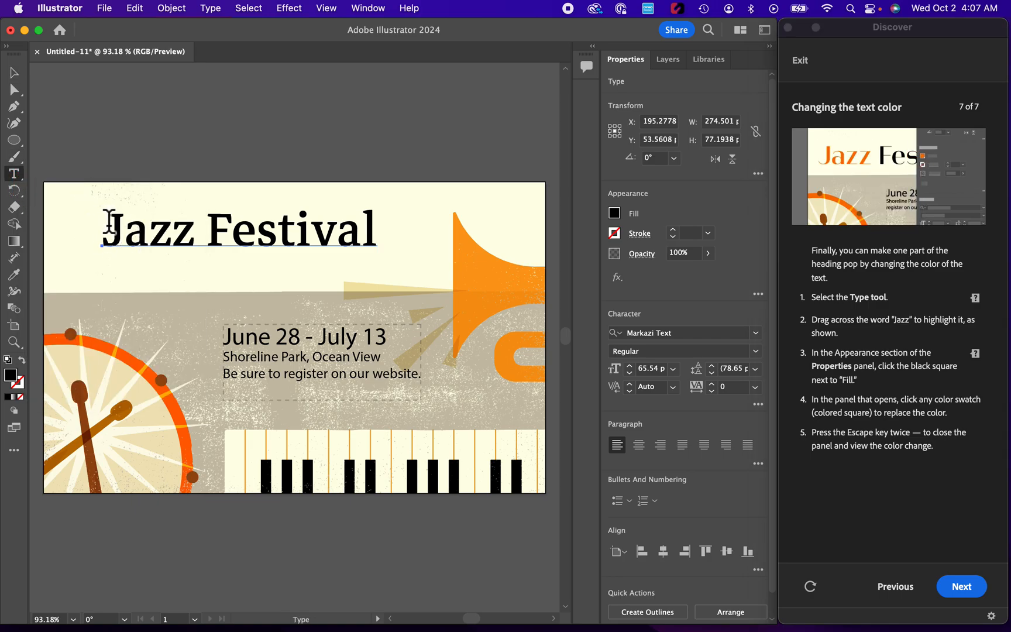
drag(110, 227, 191, 228)
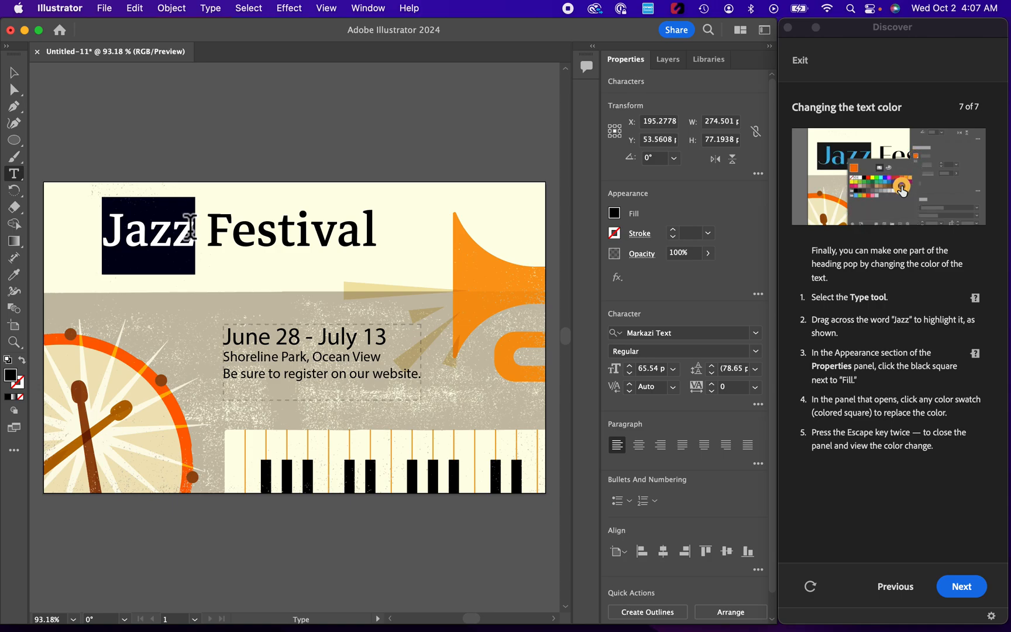
click(613, 212)
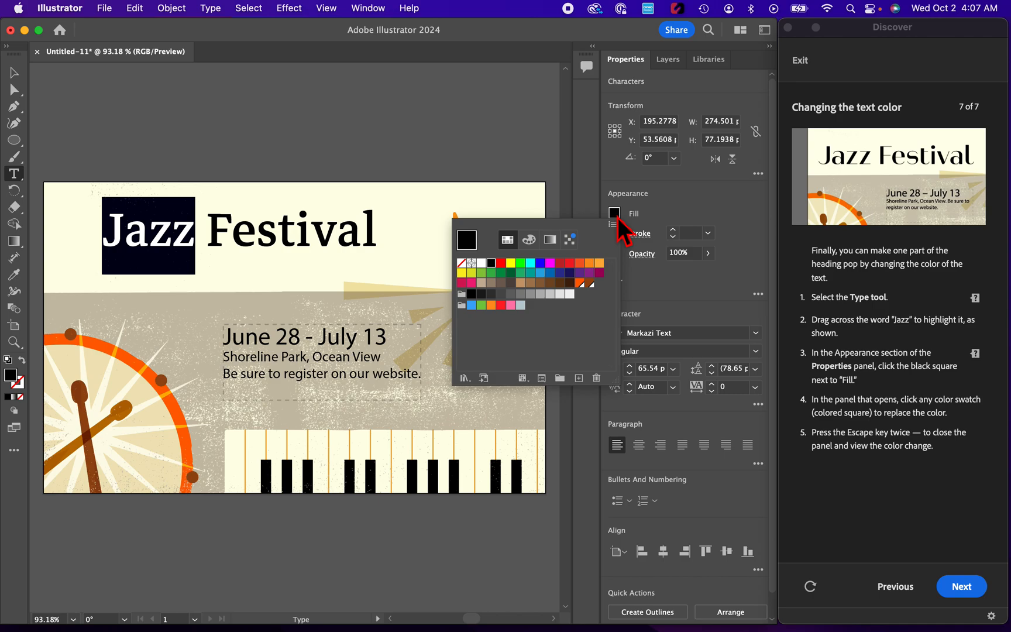
click(580, 263)
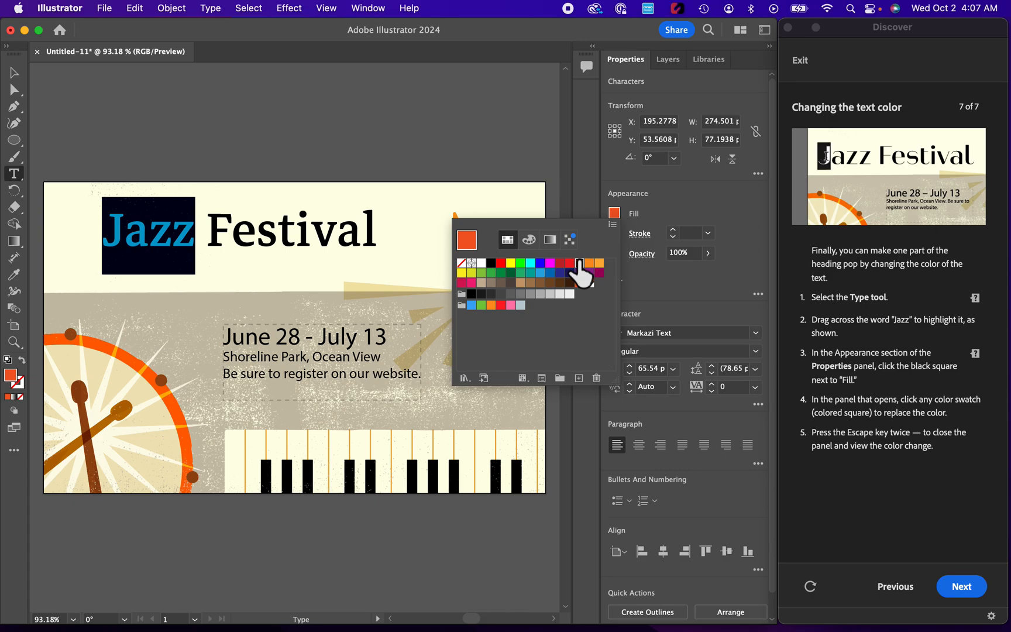
key(Escape)
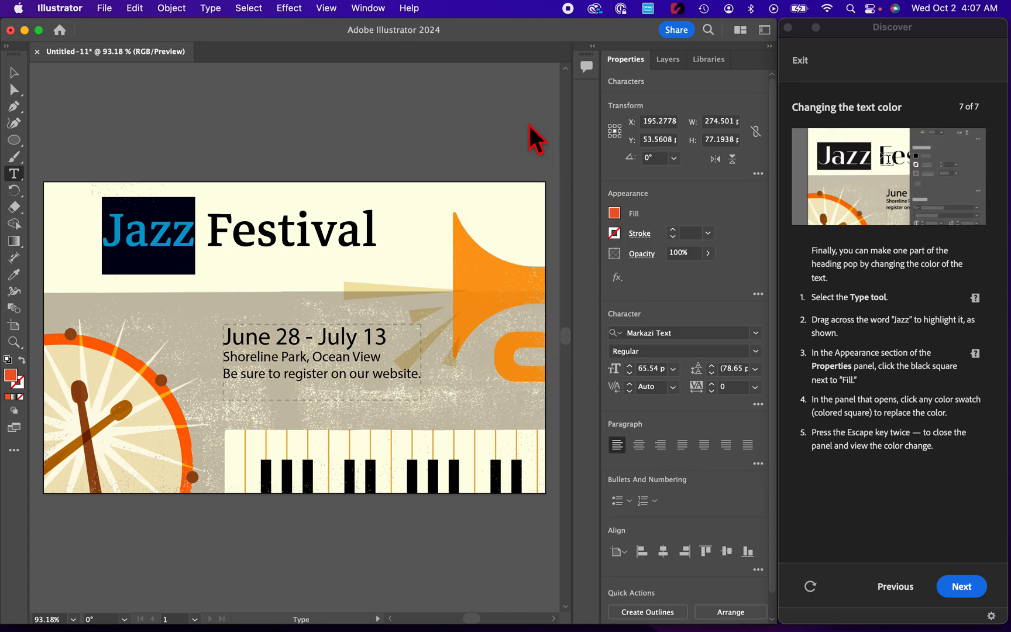
key(Escape)
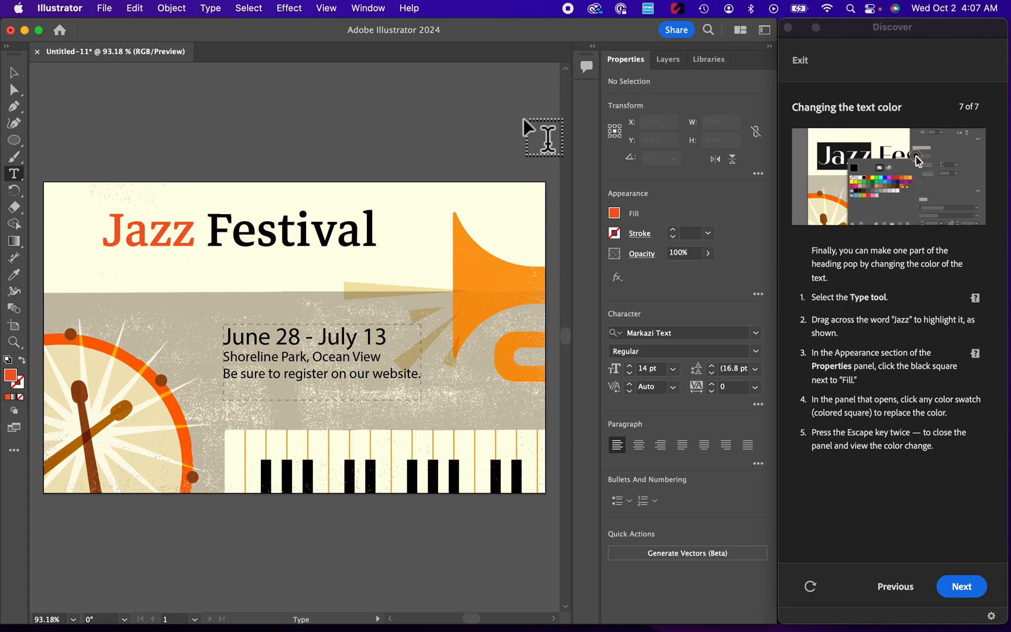
click(965, 586)
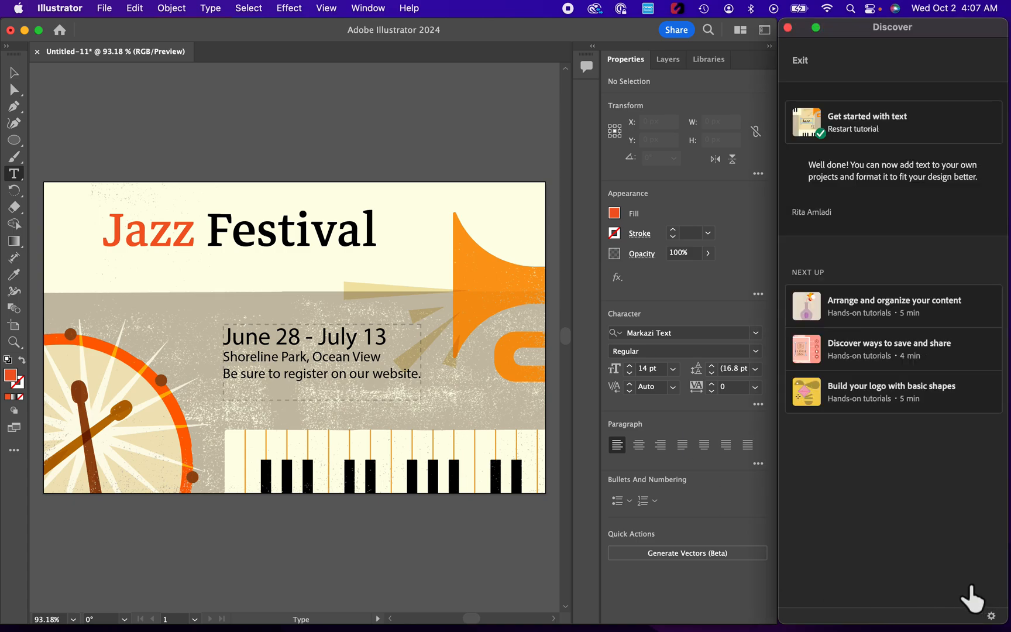